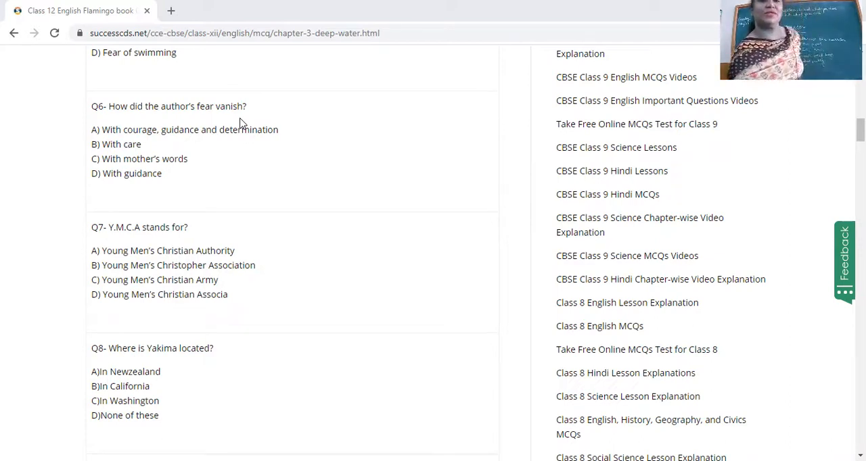
{"action": "scroll", "coordinate": [240, 124], "scroll_direction": "down", "scroll_amount": 2}
{"action": "scroll", "coordinate": [237, 140], "scroll_direction": "down", "scroll_amount": 2}
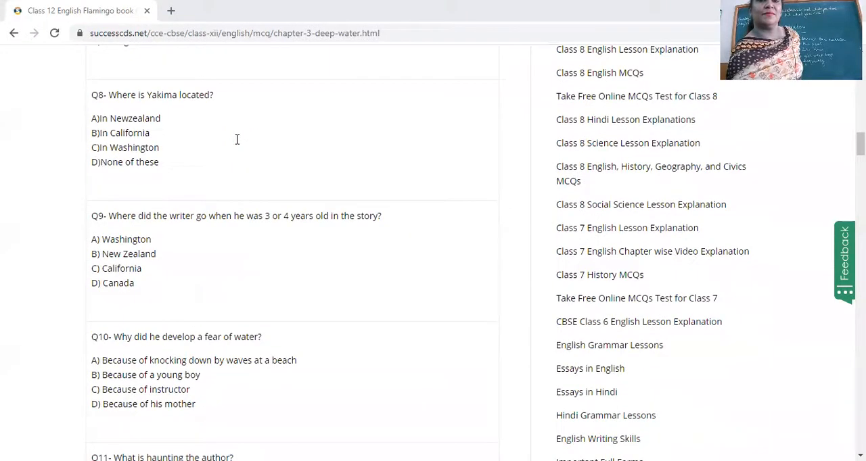
{"action": "scroll", "coordinate": [237, 140], "scroll_direction": "down", "scroll_amount": 1}
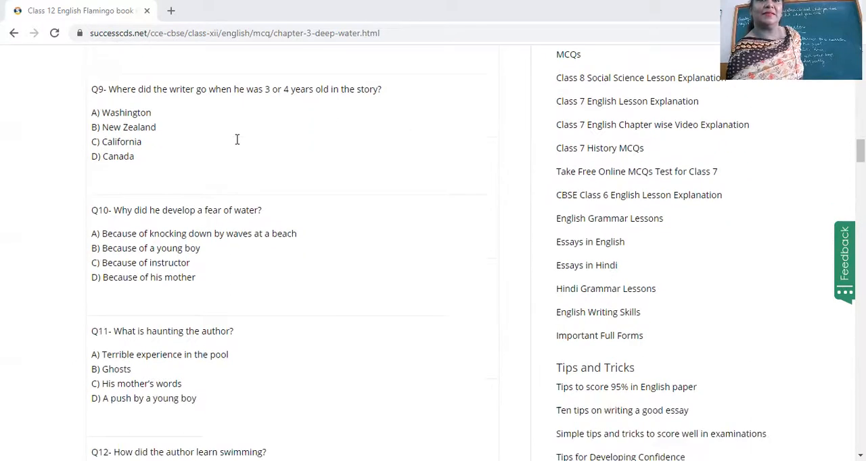
{"action": "scroll", "coordinate": [237, 140], "scroll_direction": "down", "scroll_amount": 1}
{"action": "scroll", "coordinate": [237, 140], "scroll_direction": "up", "scroll_amount": 1}
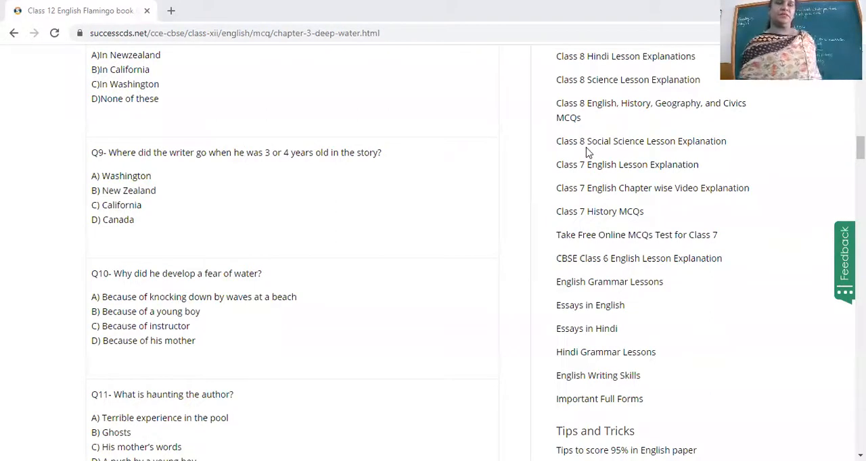
{"action": "scroll", "coordinate": [494, 136], "scroll_direction": "down", "scroll_amount": 2}
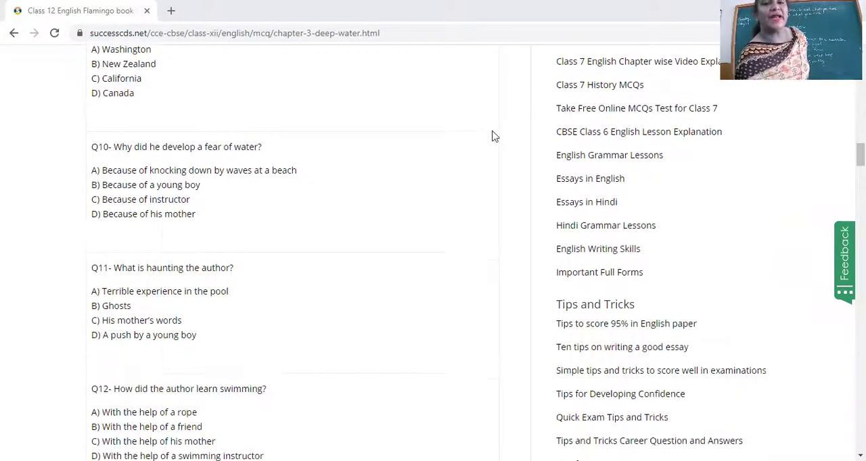
{"action": "scroll", "coordinate": [494, 135], "scroll_direction": "down", "scroll_amount": 1}
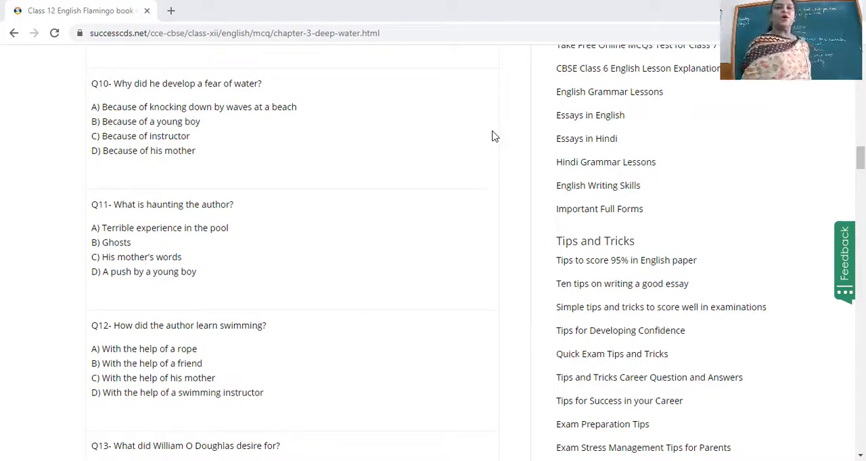
{"action": "scroll", "coordinate": [491, 136], "scroll_direction": "down", "scroll_amount": 2}
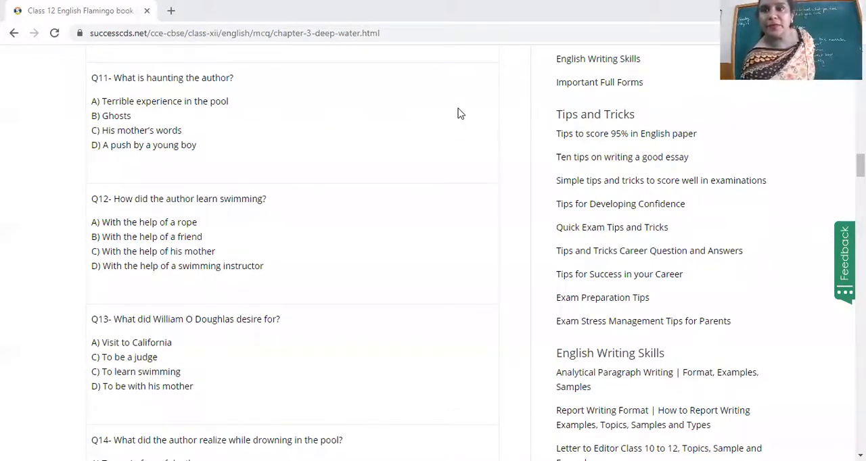
{"action": "scroll", "coordinate": [469, 103], "scroll_direction": "down", "scroll_amount": 4}
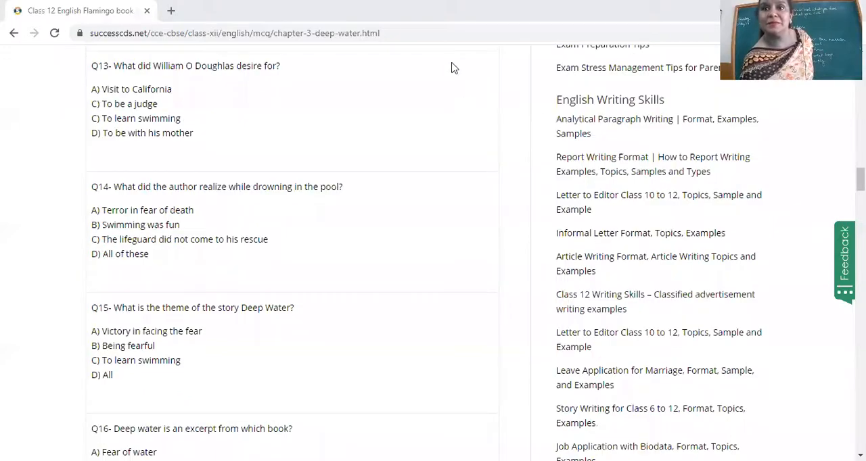